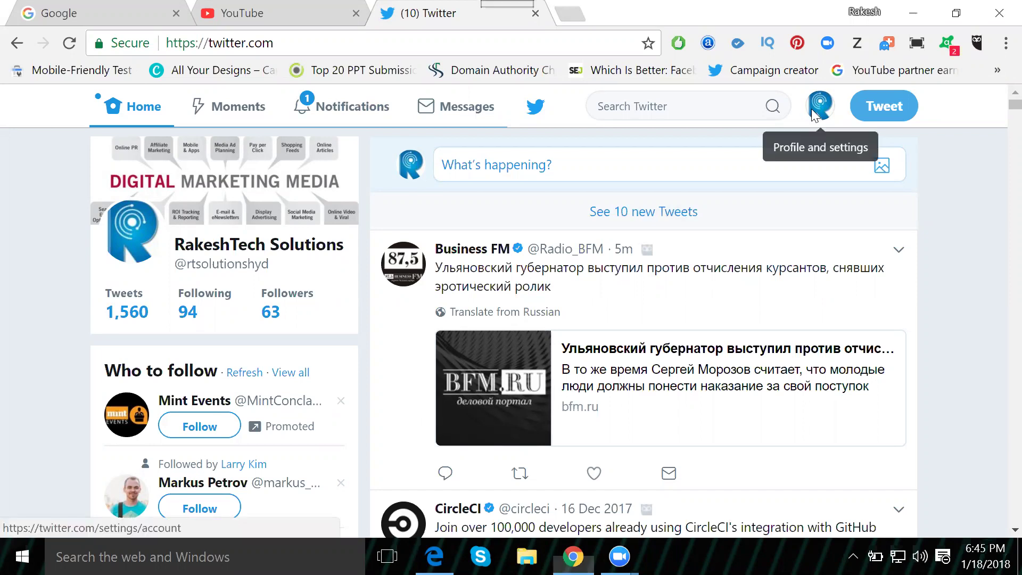
# Open Twitter Ads for the account, go to its access settings page and launch the Ads manager from there.
pyautogui.click(811, 112)
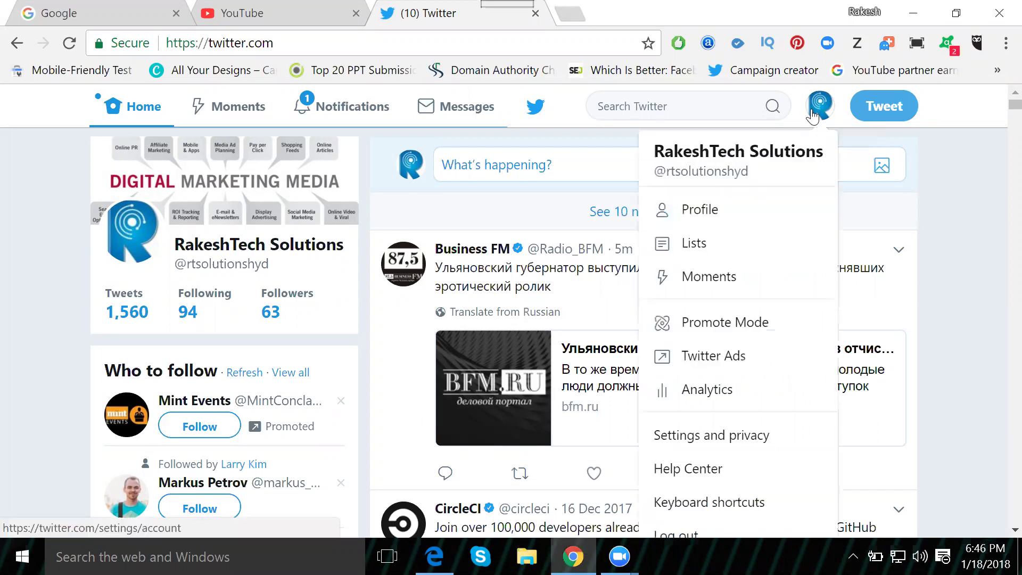
pyautogui.click(737, 361)
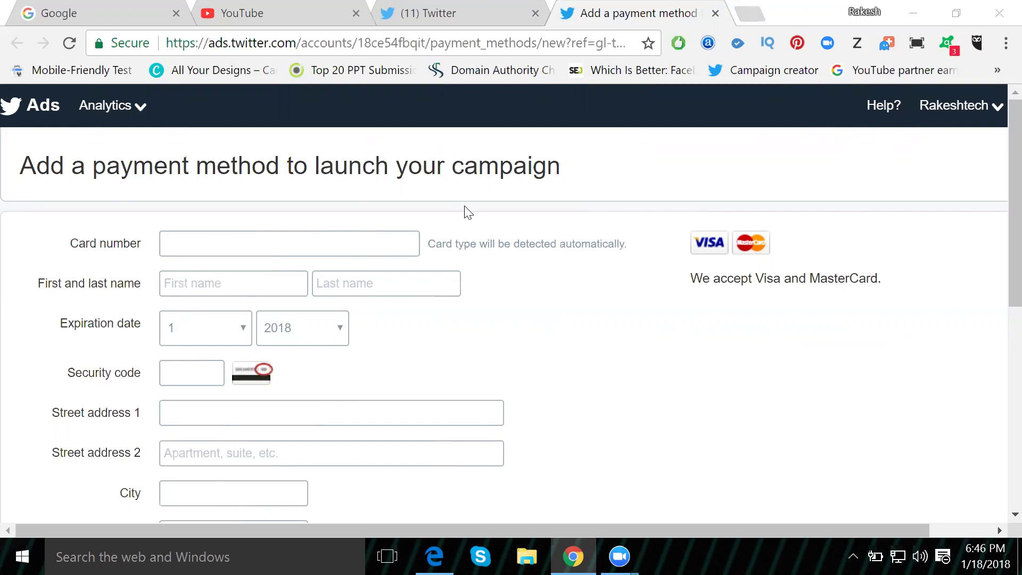
pyautogui.click(975, 116)
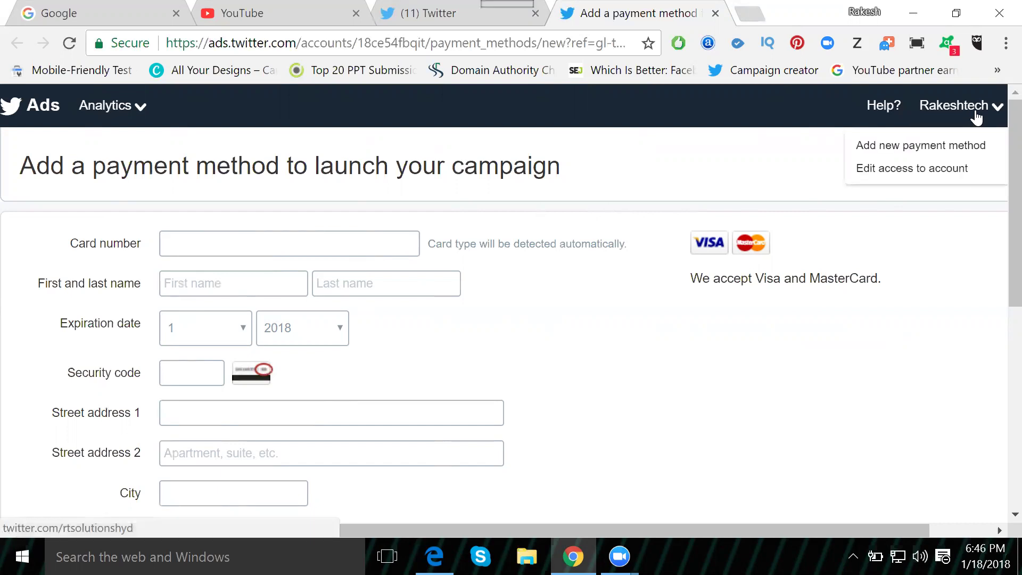
pyautogui.click(914, 168)
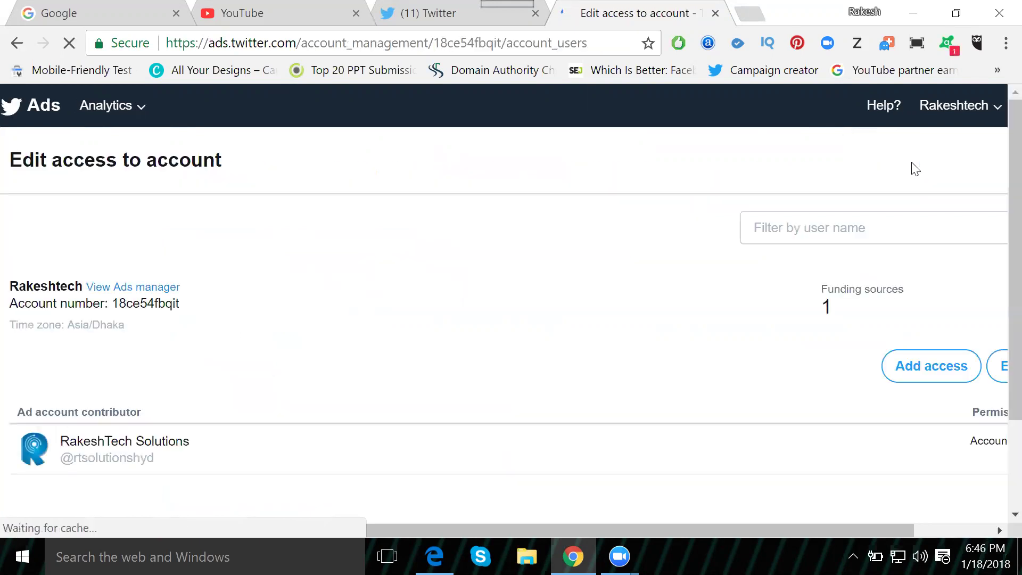
pyautogui.click(108, 289)
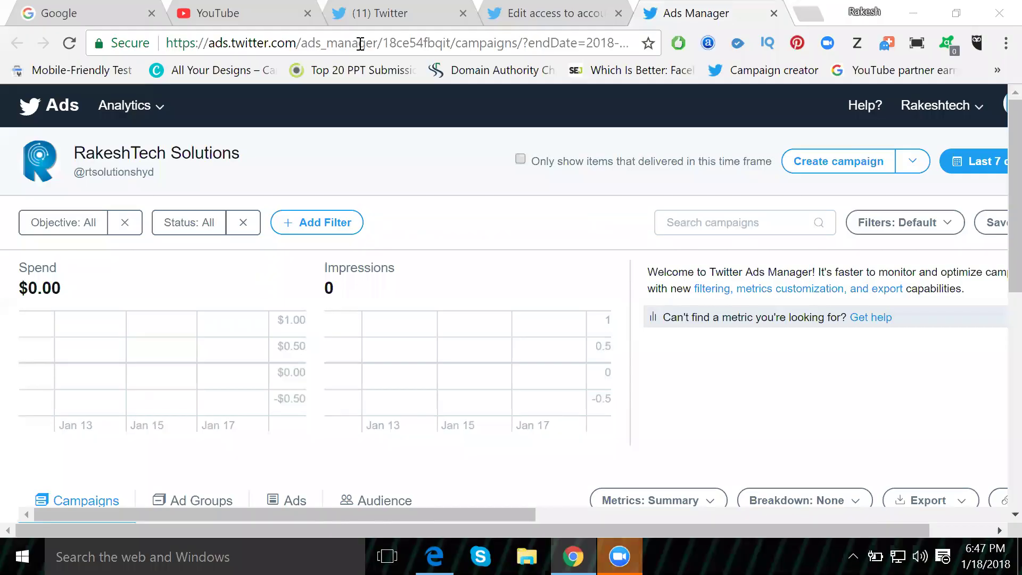
# Review the status of the existing campaigns in the Ads manager and start creating a new campaign.
pyautogui.scroll(-5, 552, 242)
pyautogui.scroll(2, 359, 380)
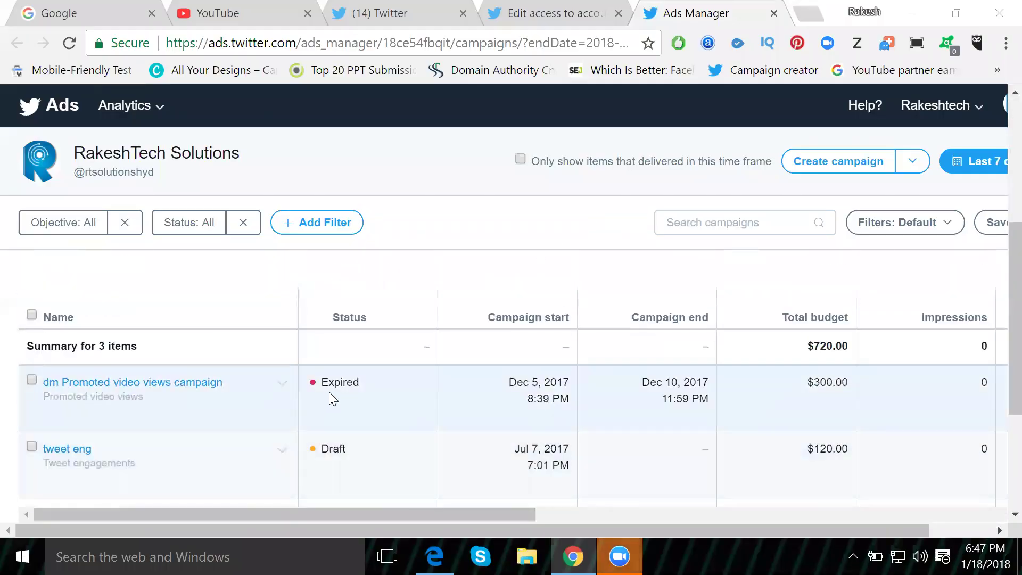
pyautogui.scroll(-2, 349, 456)
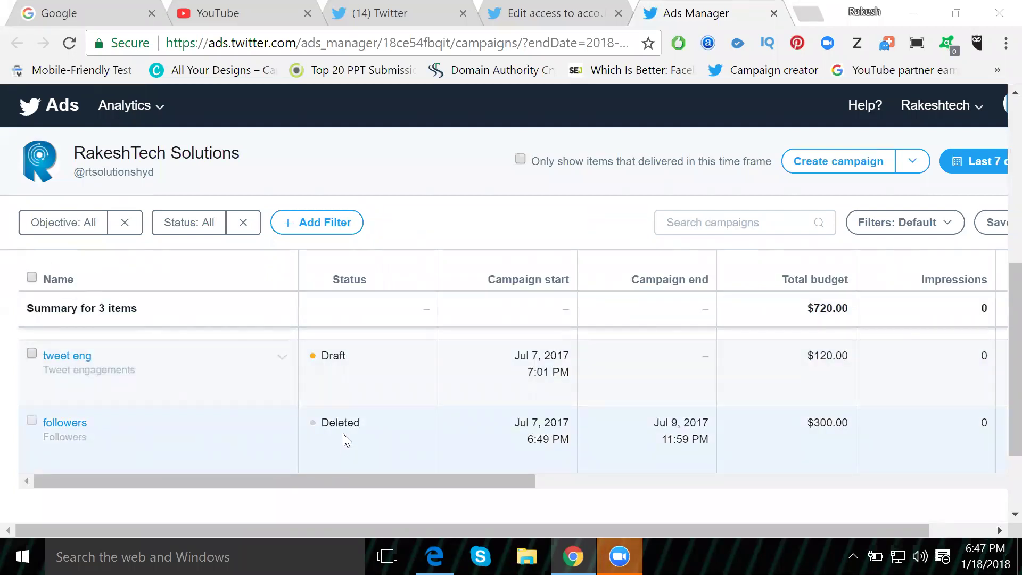
pyautogui.scroll(2, 343, 433)
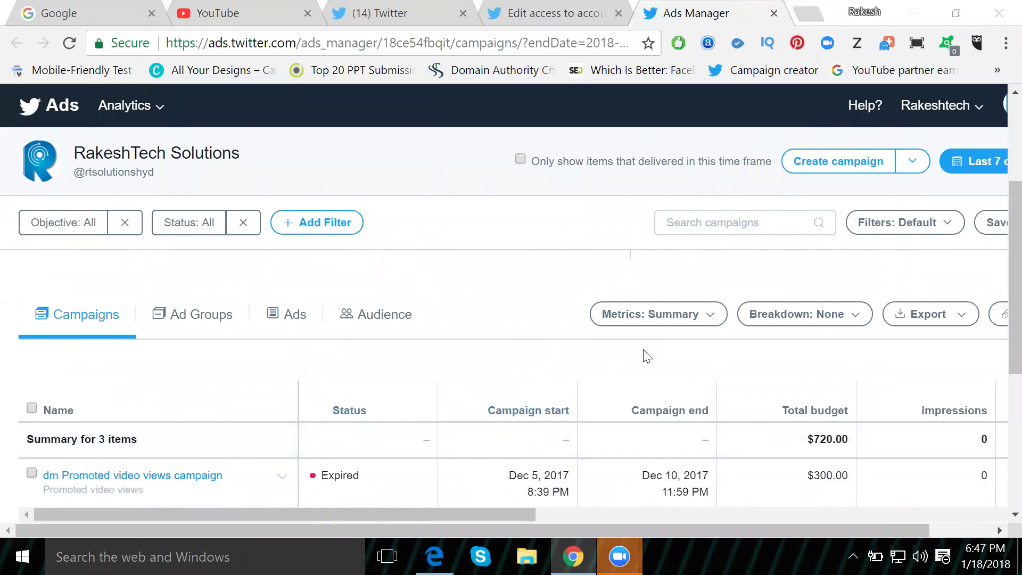
pyautogui.click(857, 166)
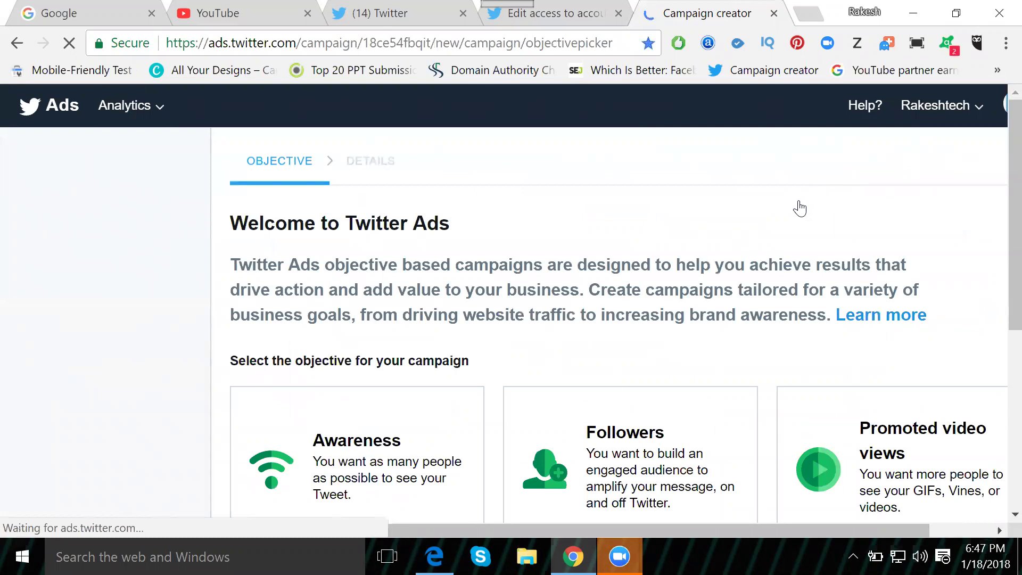
# Review the campaign objectives at a reduced page zoom and open the complete list of objectives.
pyautogui.scroll(-3, 785, 211)
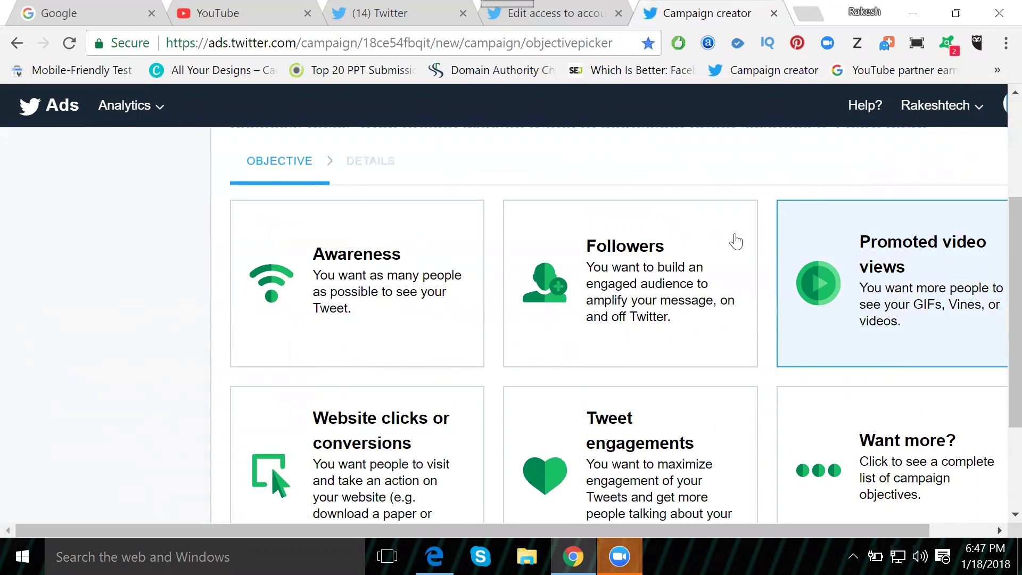
pyautogui.hotkey('ctrl', '-')
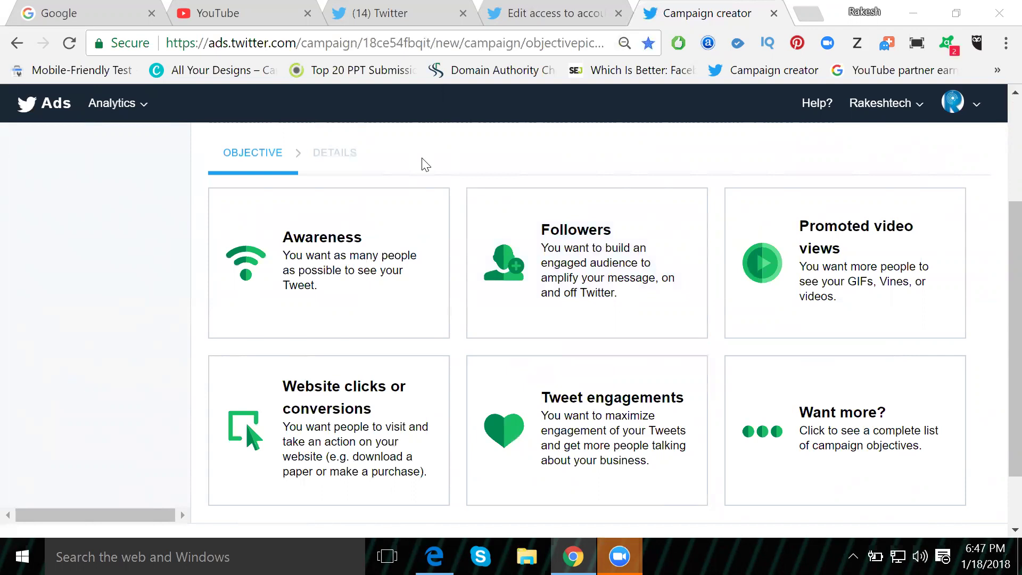
pyautogui.click(837, 410)
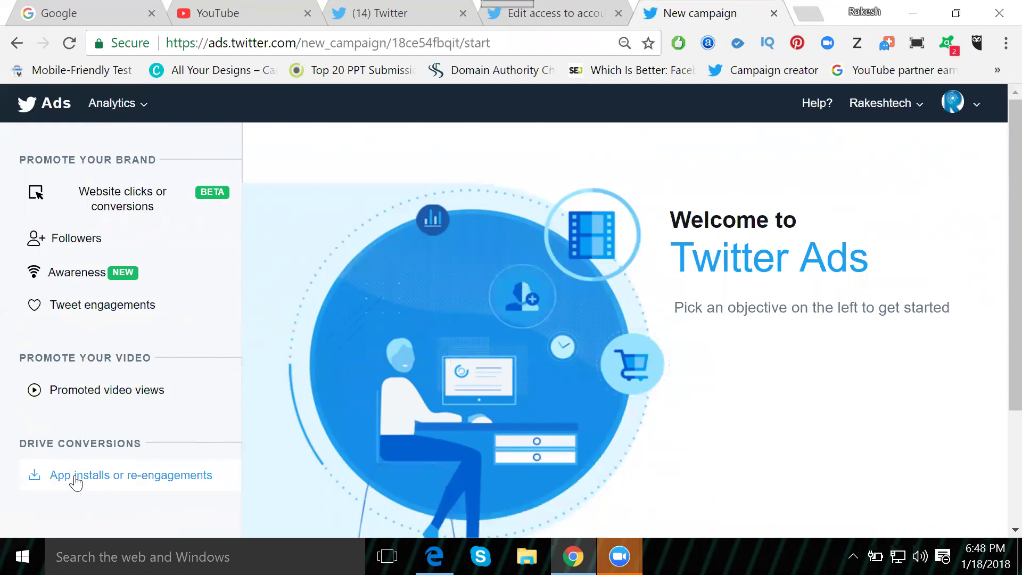
pyautogui.scroll(-3, 78, 479)
pyautogui.scroll(3, 101, 425)
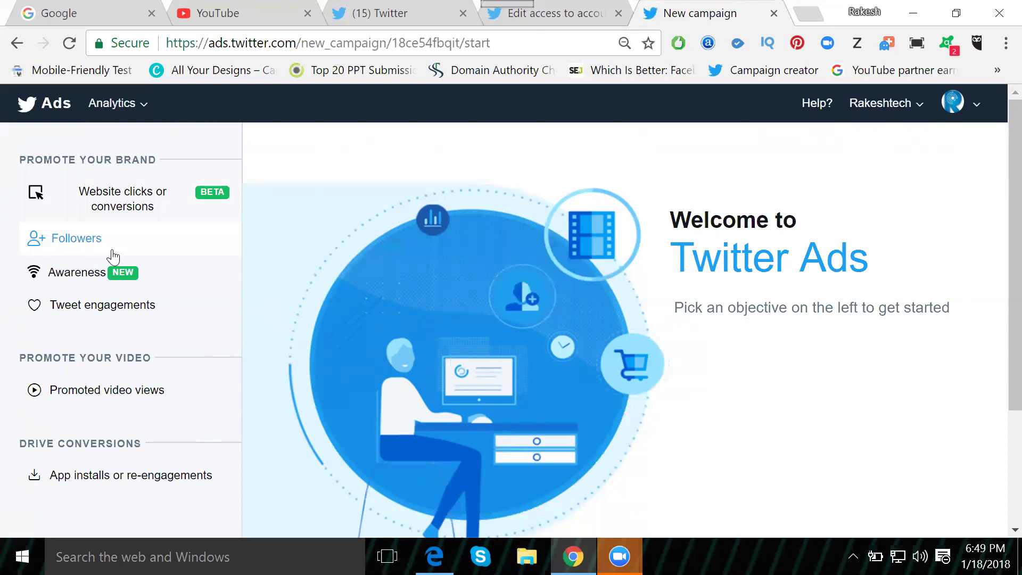
# Go to the Twitter home page and copy the #Sankranthi hashtag from the Hyderabad trends.
pyautogui.click(378, 13)
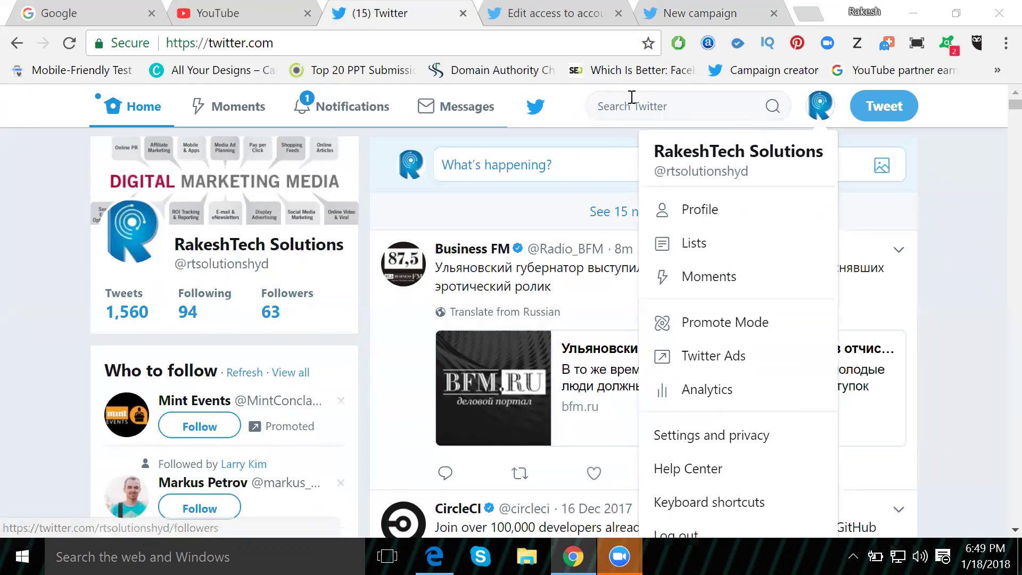
pyautogui.click(666, 16)
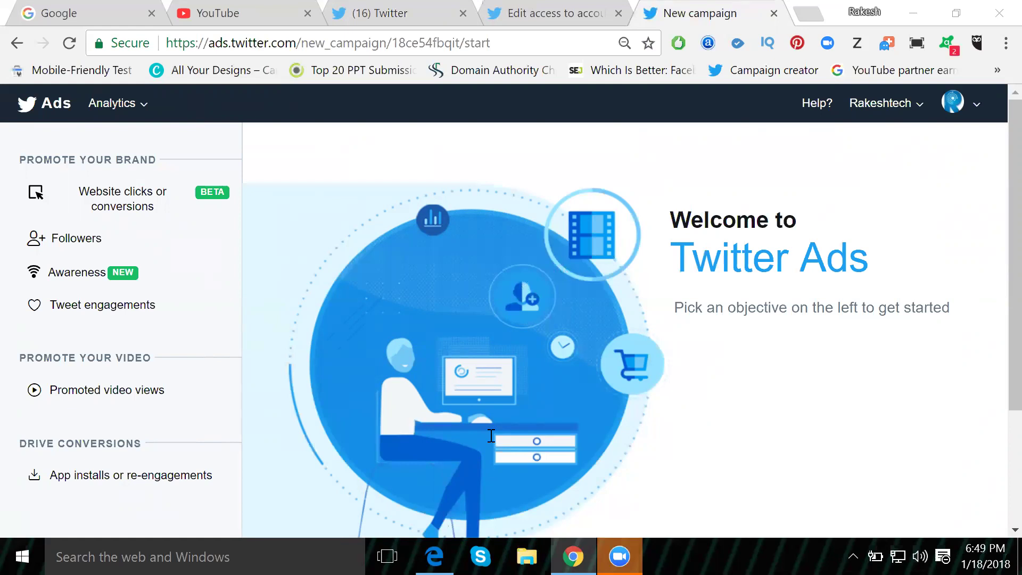
pyautogui.click(354, 13)
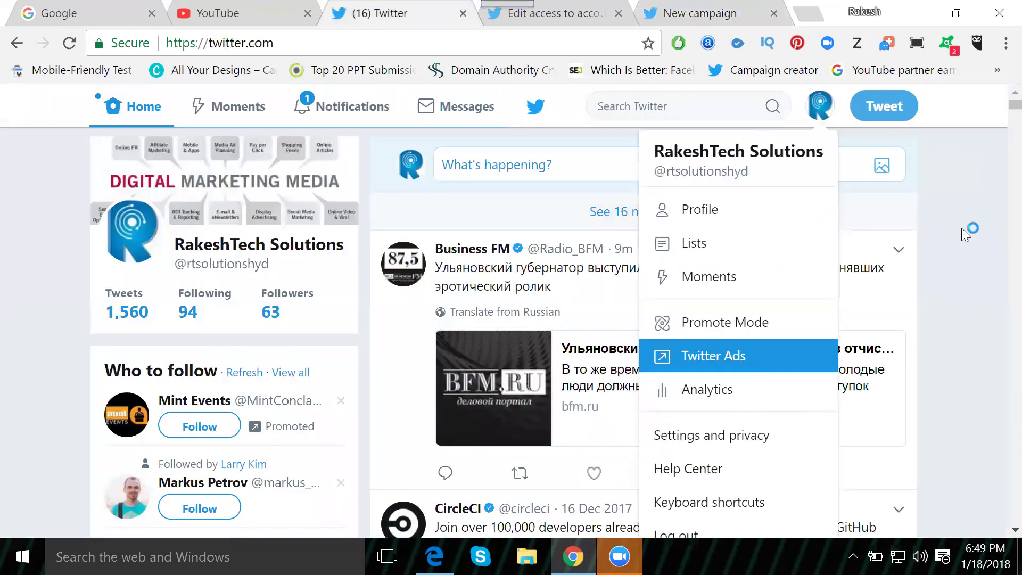
pyautogui.click(367, 250)
pyautogui.scroll(-2, 367, 263)
pyautogui.scroll(-7, 320, 266)
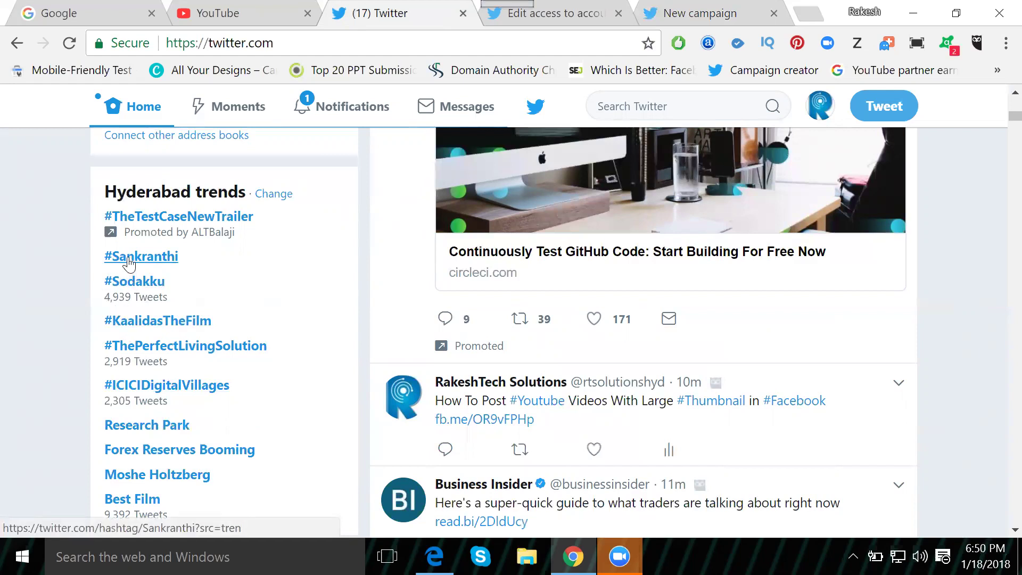
pyautogui.scroll(2, 129, 263)
pyautogui.moveTo(95, 352); pyautogui.dragTo(188, 356)
pyautogui.hotkey('ctrl', 'c')
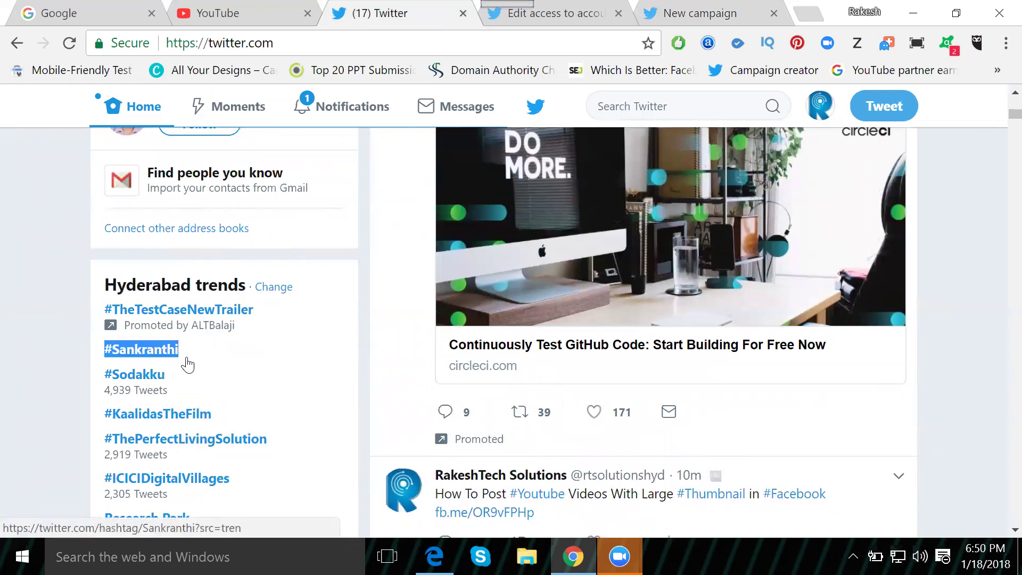
# Compose and publish a tweet reading "Happy #Sankranthi" with the copied hashtag.
pyautogui.scroll(8, 184, 357)
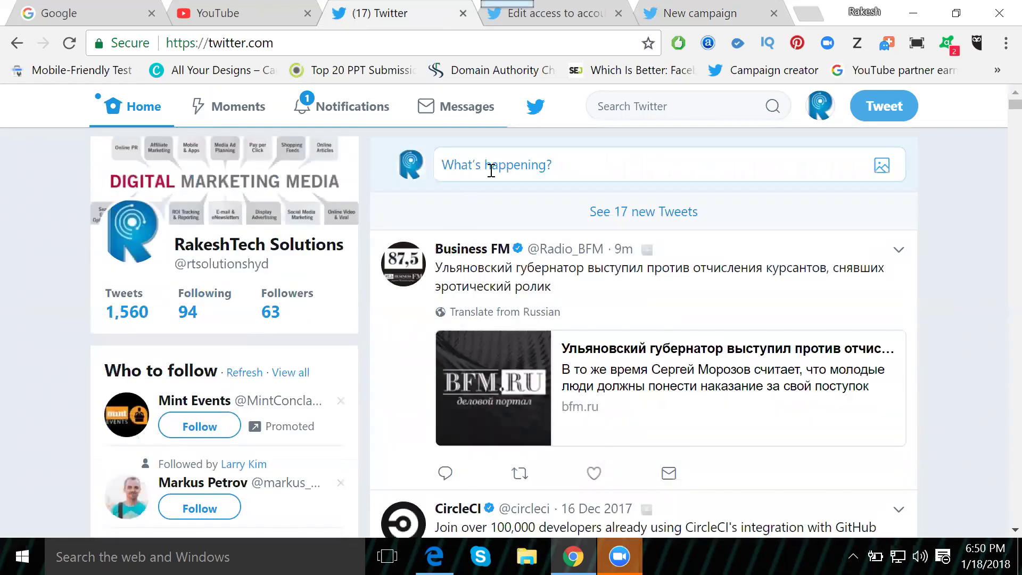
pyautogui.click(471, 175)
pyautogui.write('Happy')
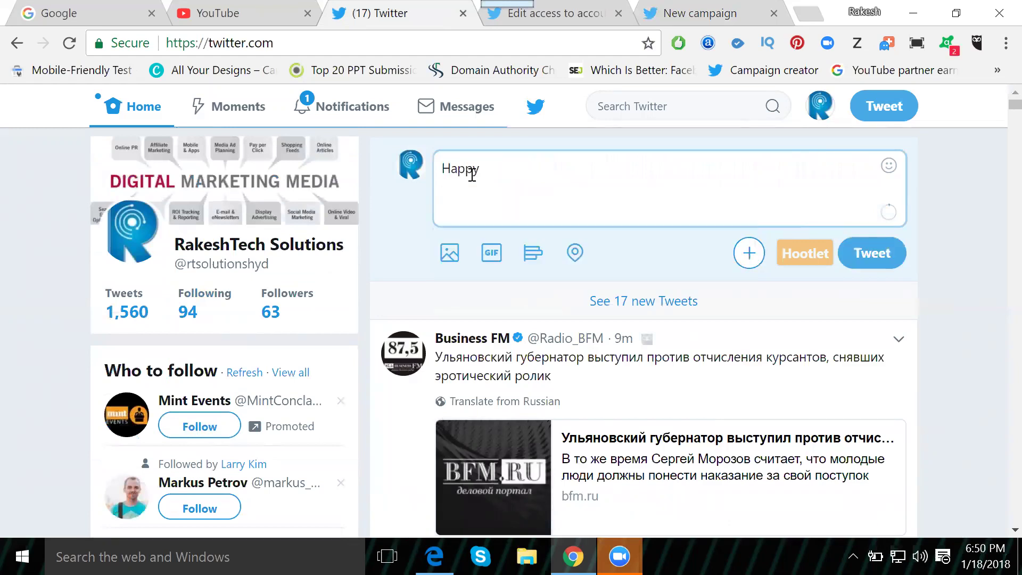
pyautogui.hotkey('ctrl', 'v')
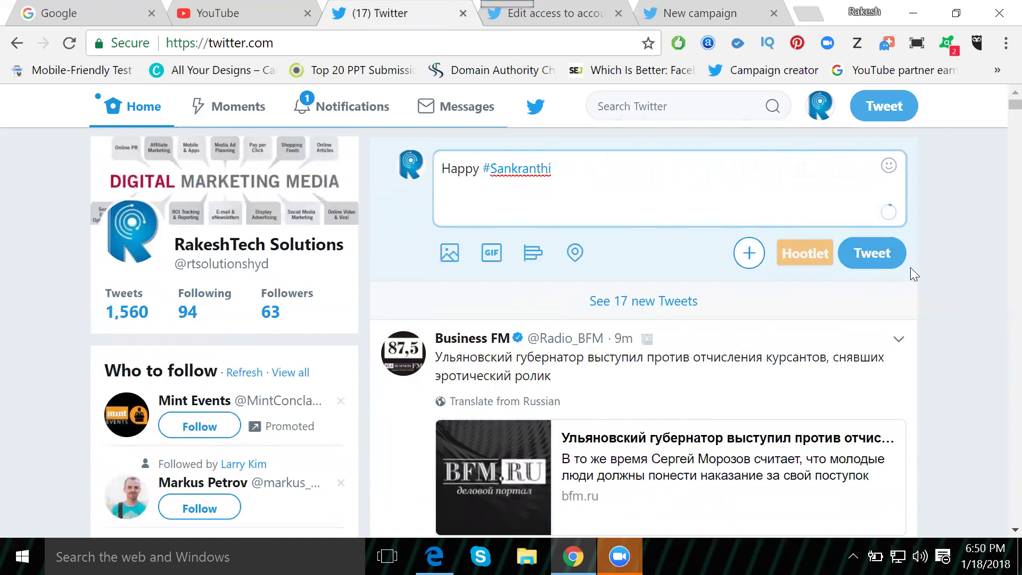
pyautogui.click(886, 256)
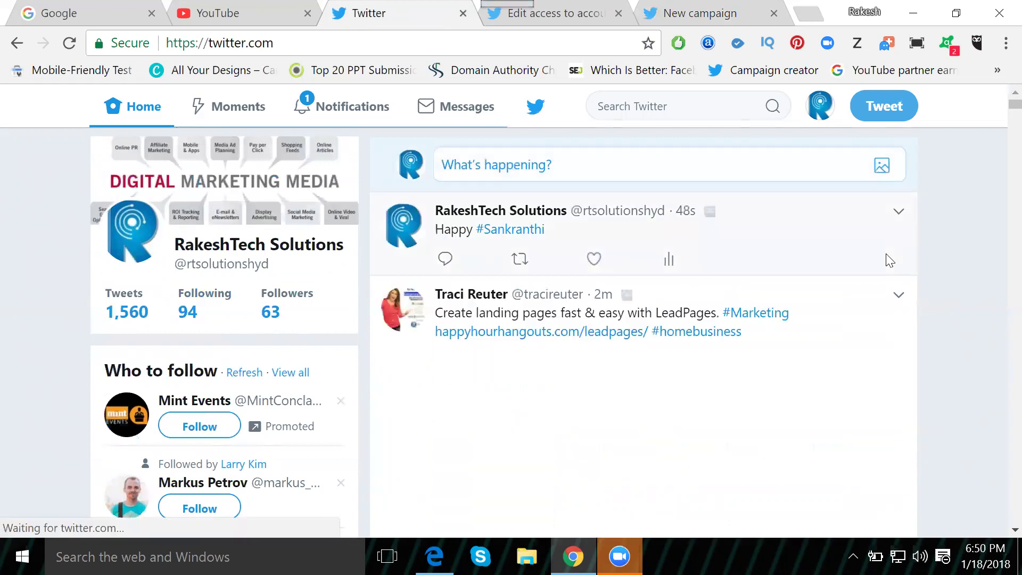
# Open the #Sankranthi hashtag page from the Hyderabad trends in a separate browser tab.
pyautogui.scroll(-3, 162, 362)
pyautogui.scroll(-6, 162, 359)
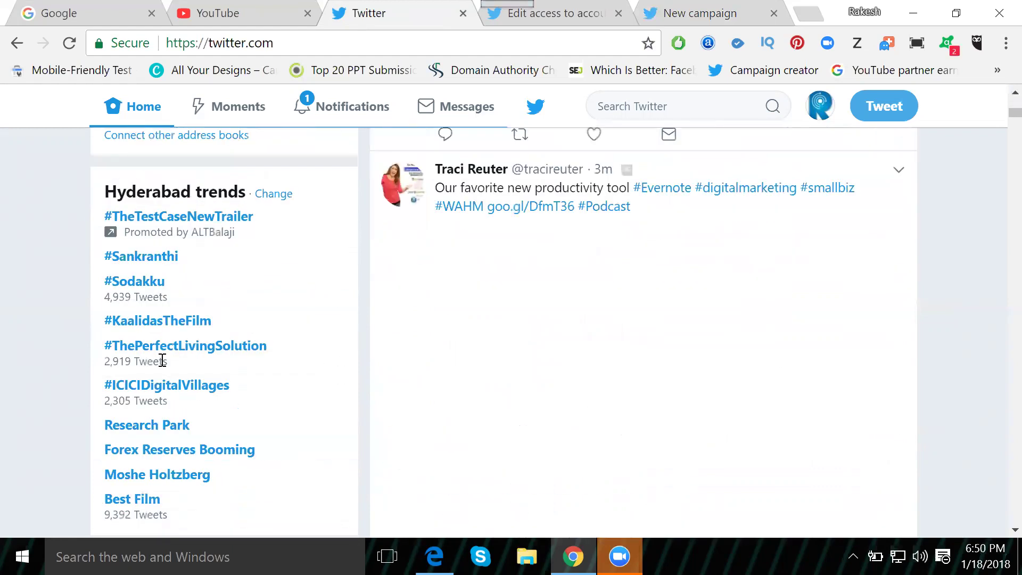
pyautogui.middleClick(143, 259)
pyautogui.click(436, 16)
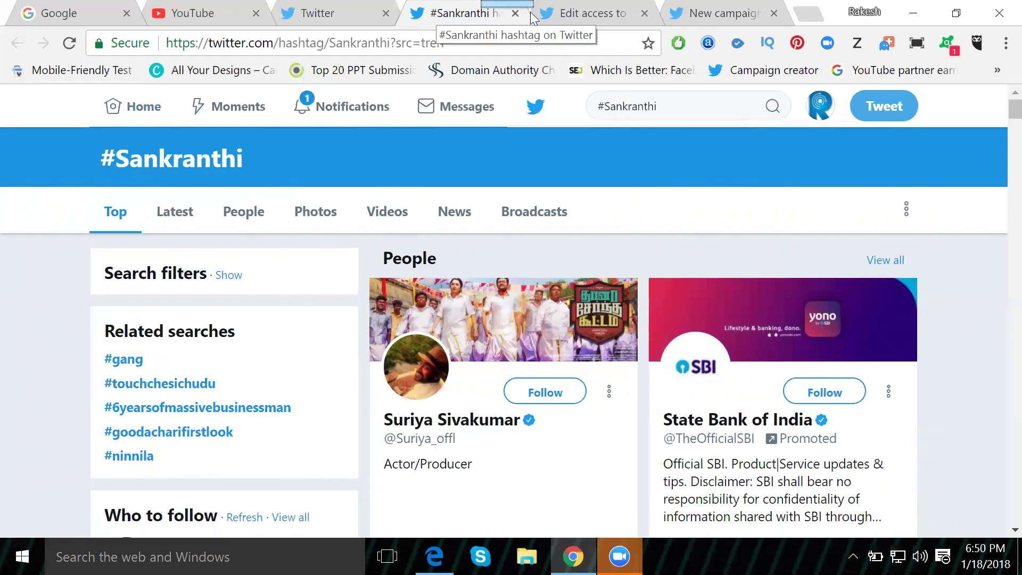
# Show the latest tweets for the #Sankranthi hashtag and check the newly posted tweet there.
pyautogui.click(712, 4)
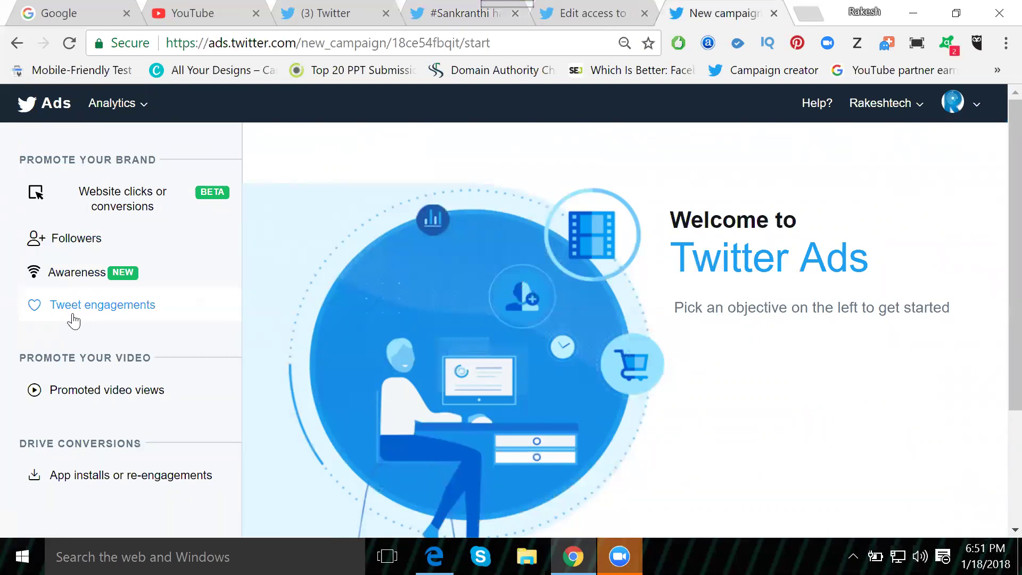
pyautogui.click(466, 12)
pyautogui.click(168, 222)
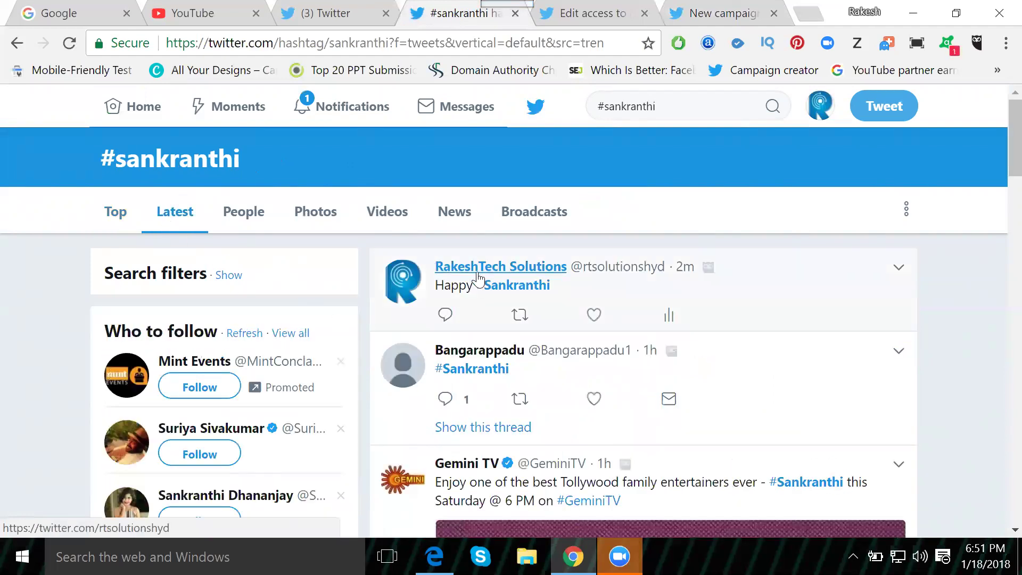
pyautogui.moveTo(479, 278)
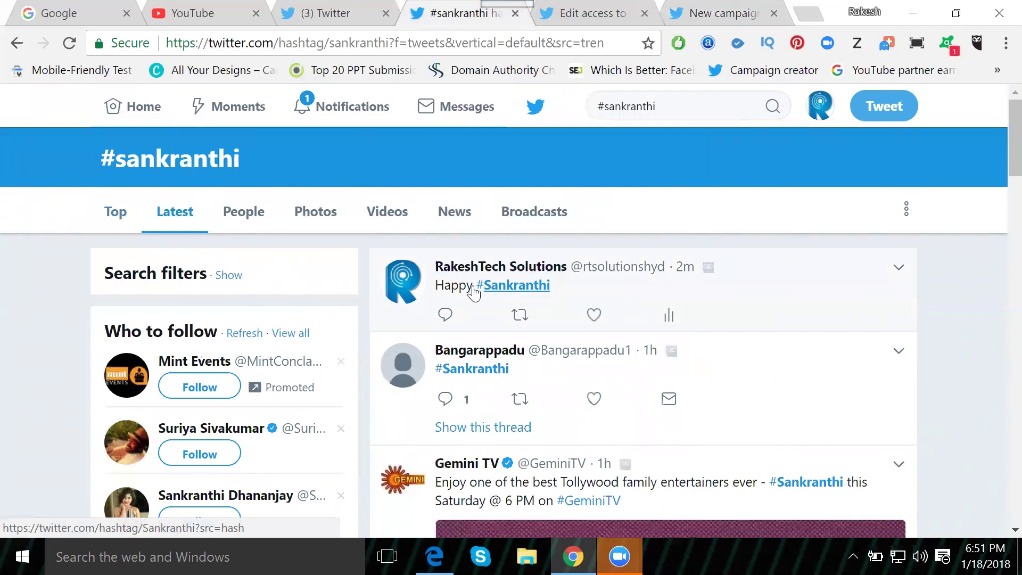
# Examine the trends and the tweets further down the Twitter home timeline.
pyautogui.click(715, 14)
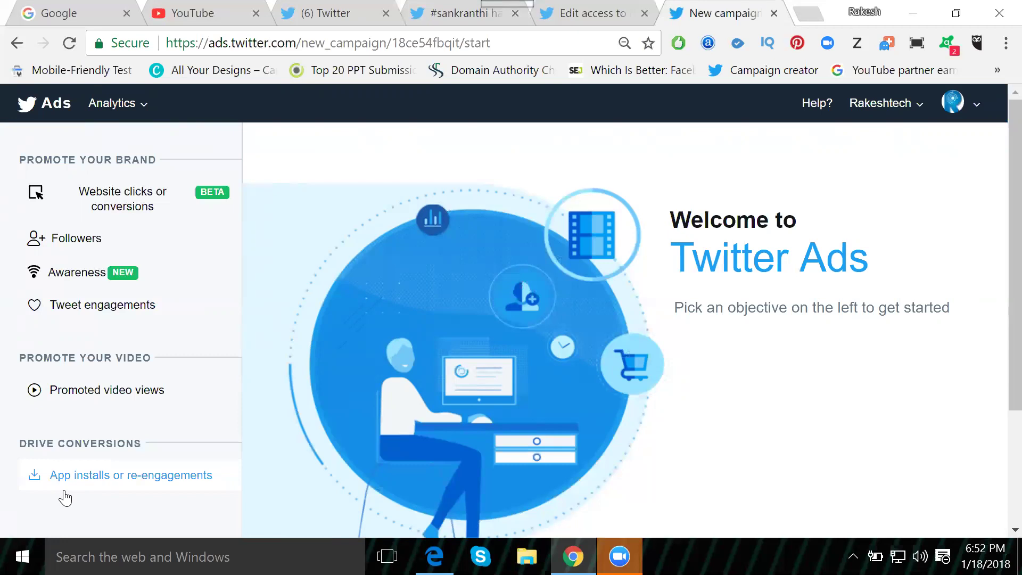
pyautogui.click(322, 13)
pyautogui.scroll(1, 299, 265)
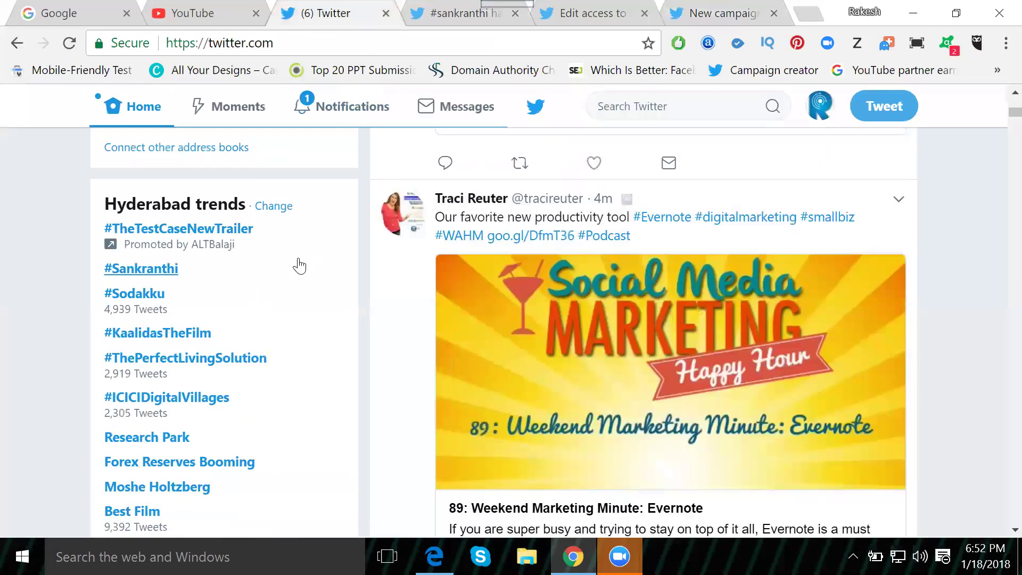
pyautogui.scroll(7, 300, 265)
pyautogui.scroll(3, 299, 264)
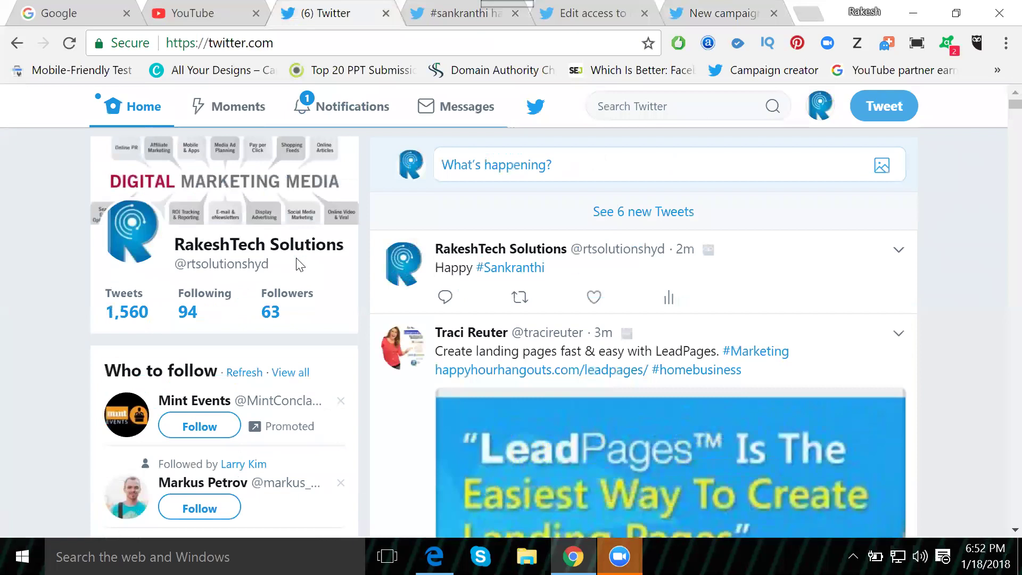
pyautogui.scroll(-20, 296, 261)
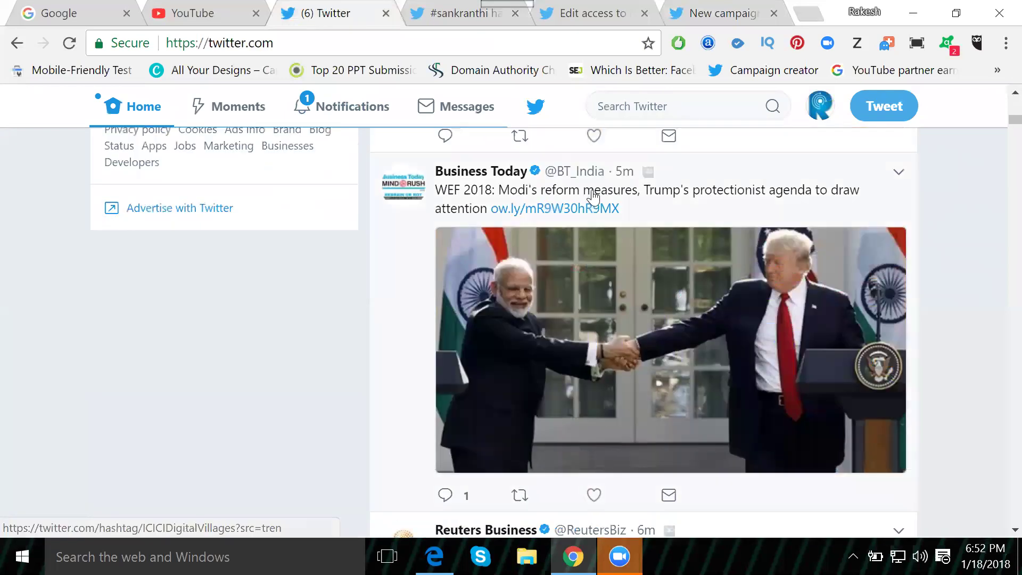
pyautogui.scroll(-15, 594, 198)
pyautogui.scroll(-10, 711, 292)
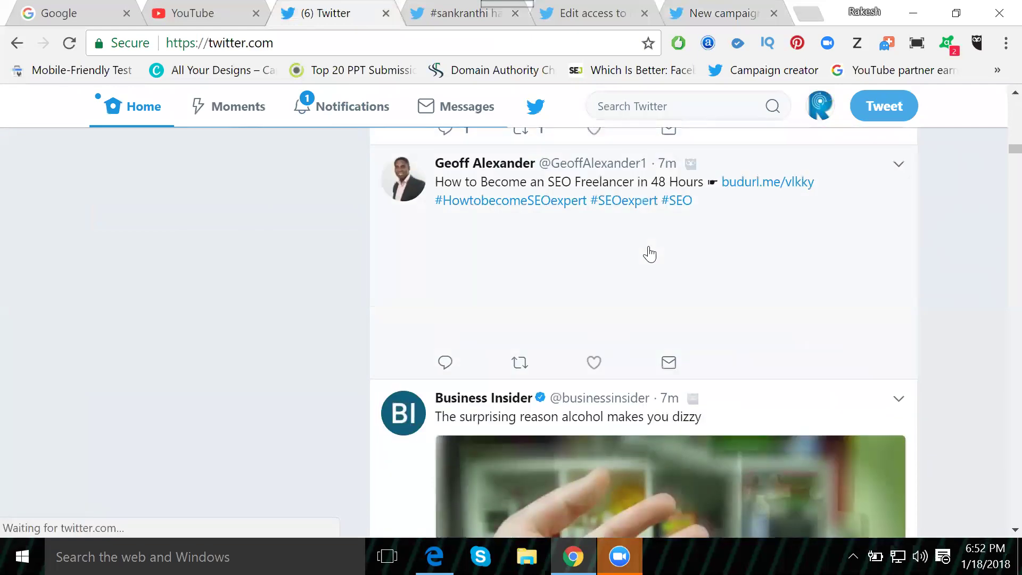
pyautogui.scroll(-6, 650, 255)
# Return to the new campaign's objective picker and view the website clicks and tweet engagements objectives.
pyautogui.click(721, 12)
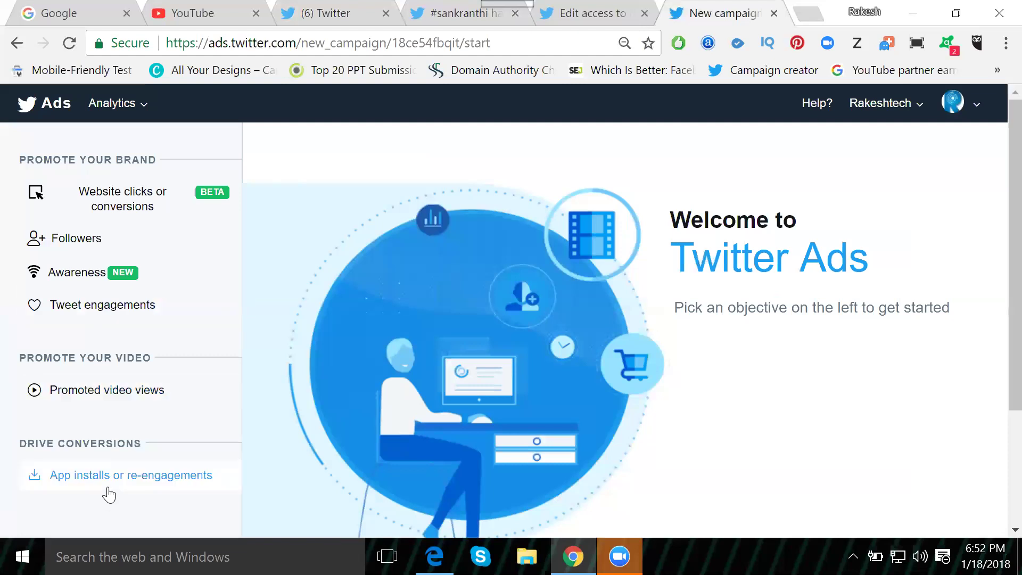
pyautogui.click(13, 38)
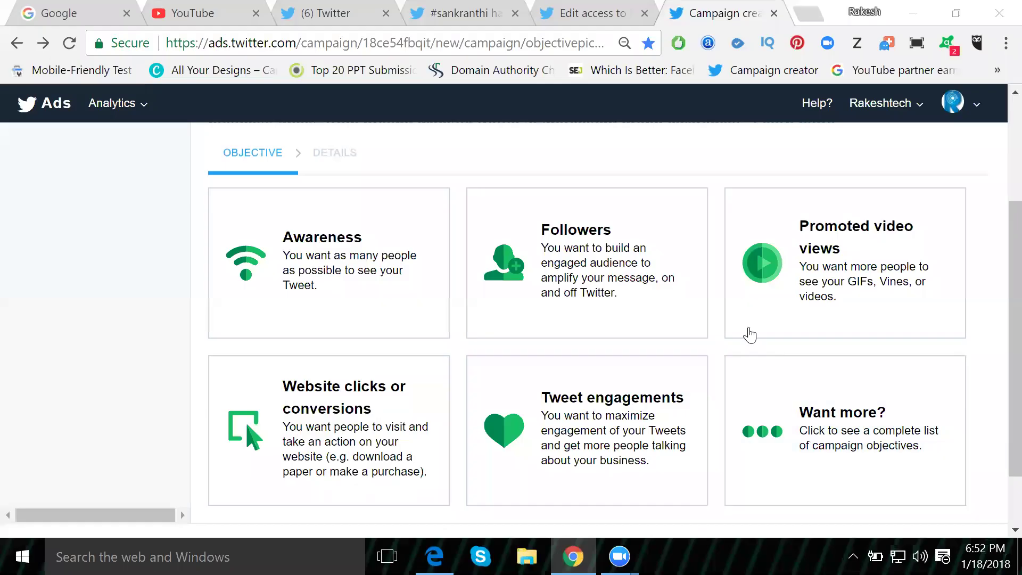
pyautogui.scroll(-2, 747, 335)
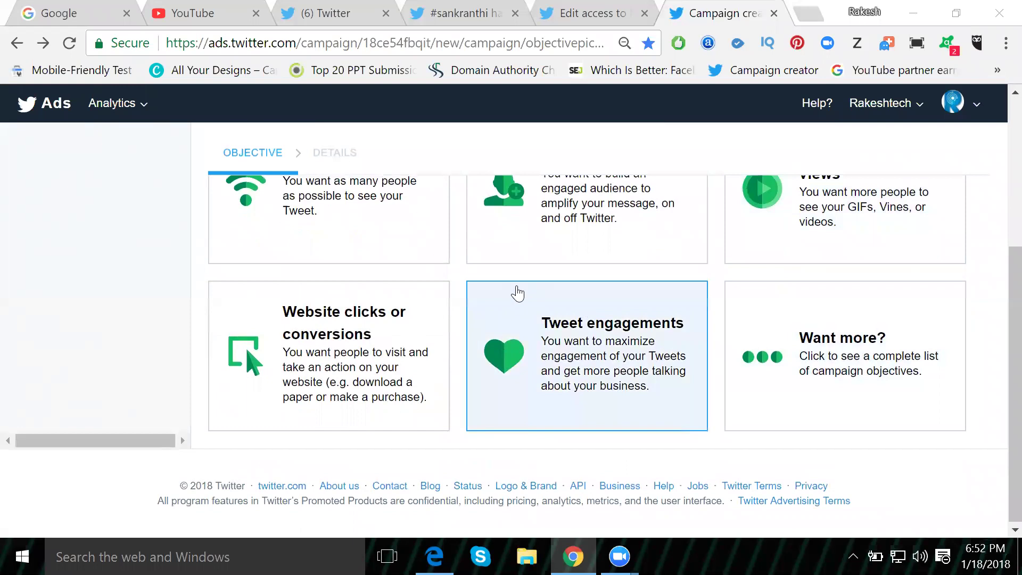
# Examine the promoted video views objective and the option for seeing a complete list of campaign objectives.
pyautogui.scroll(2, 519, 294)
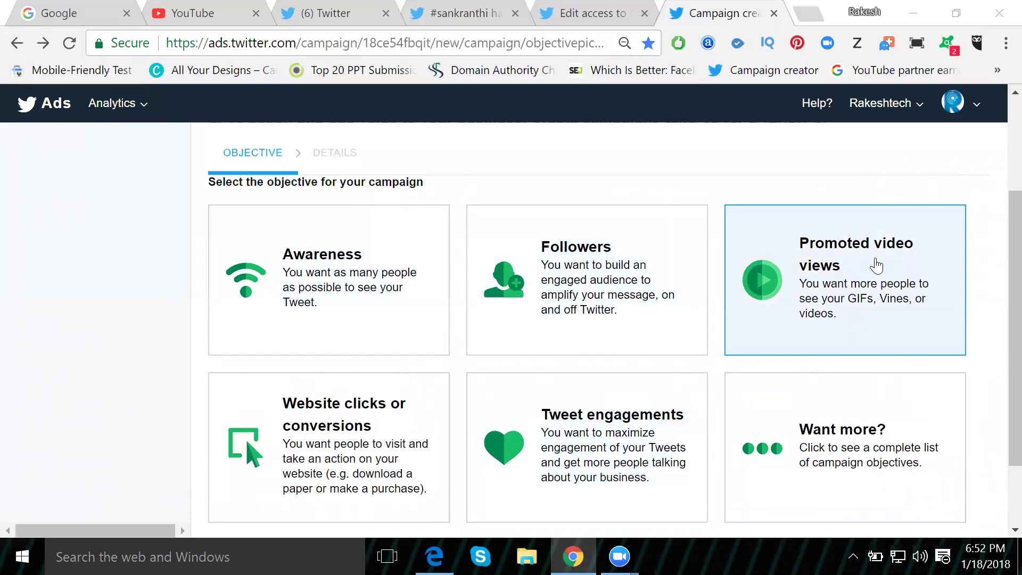
pyautogui.scroll(-2, 875, 265)
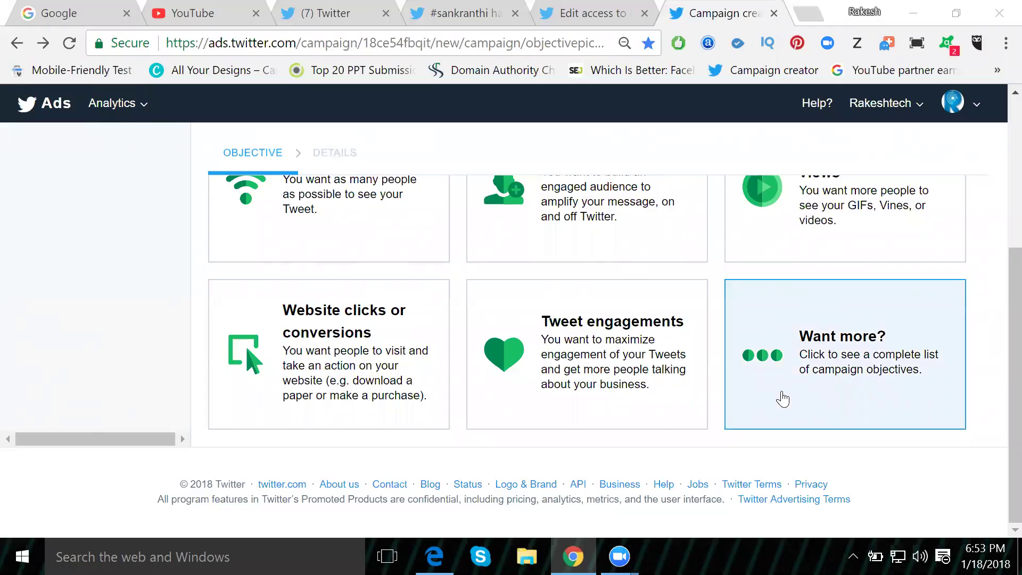
pyautogui.scroll(4, 782, 399)
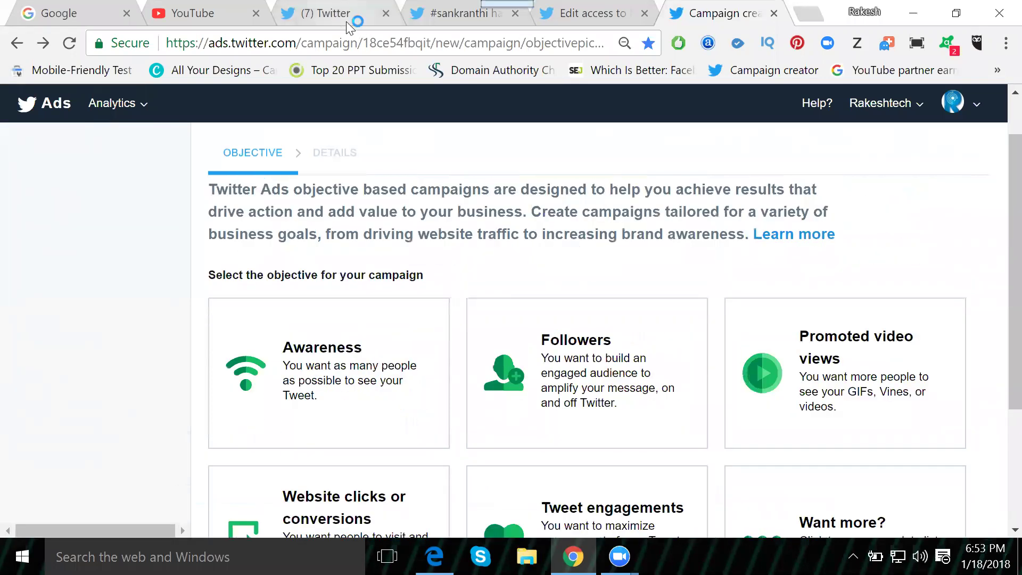
# Return to the Twitter home timeline and open Twitter Ads for the signed-in account.
pyautogui.click(347, 25)
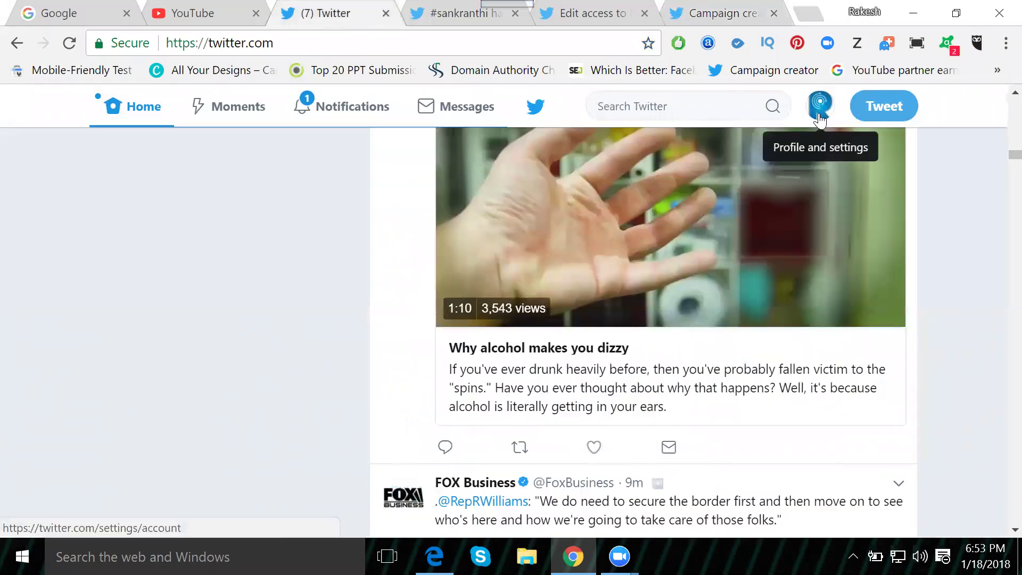
pyautogui.click(820, 118)
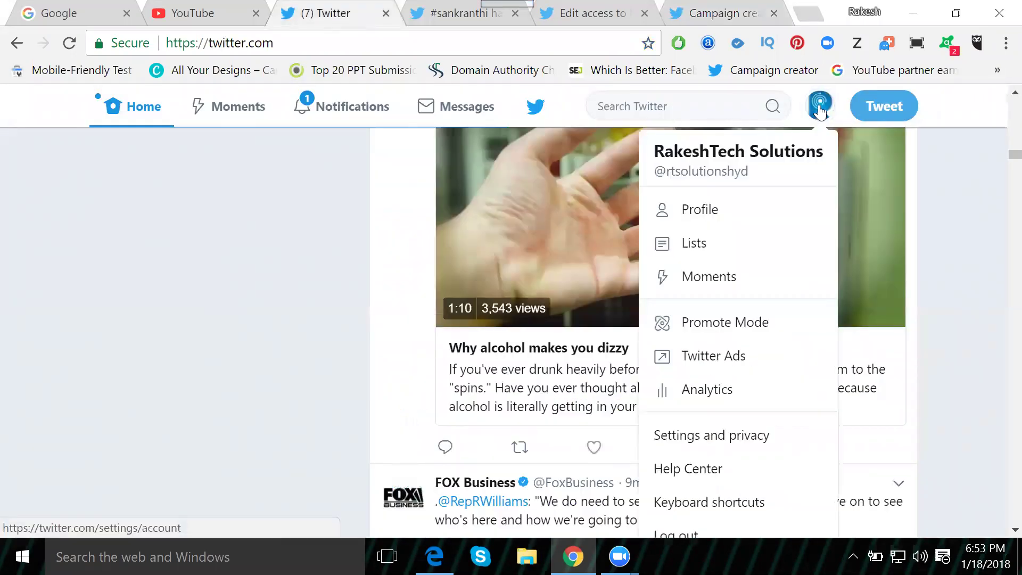
pyautogui.click(724, 365)
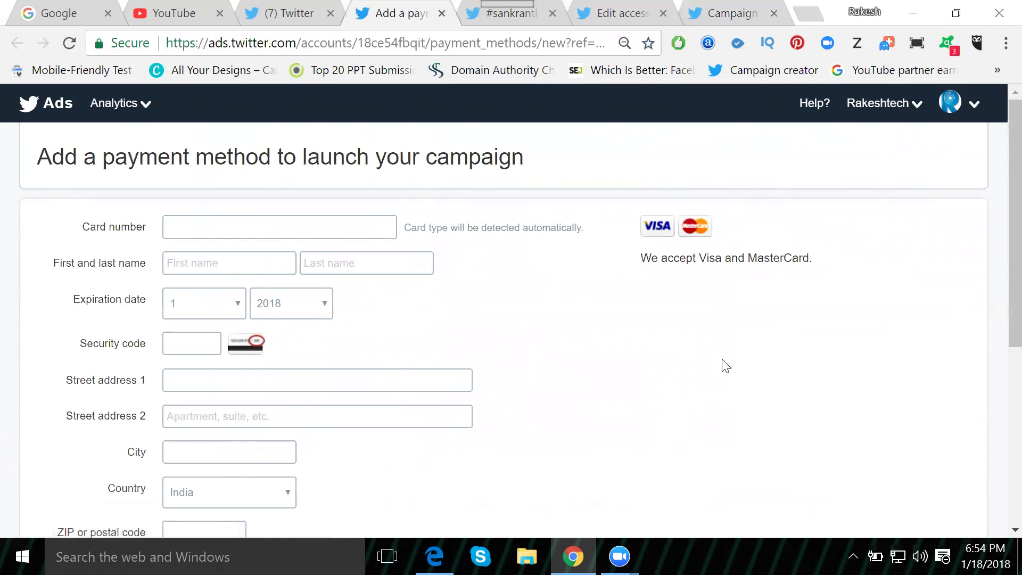
# Examine the payment method form's card details, billing address, email and advertising terms fields.
pyautogui.scroll(-1, 110, 233)
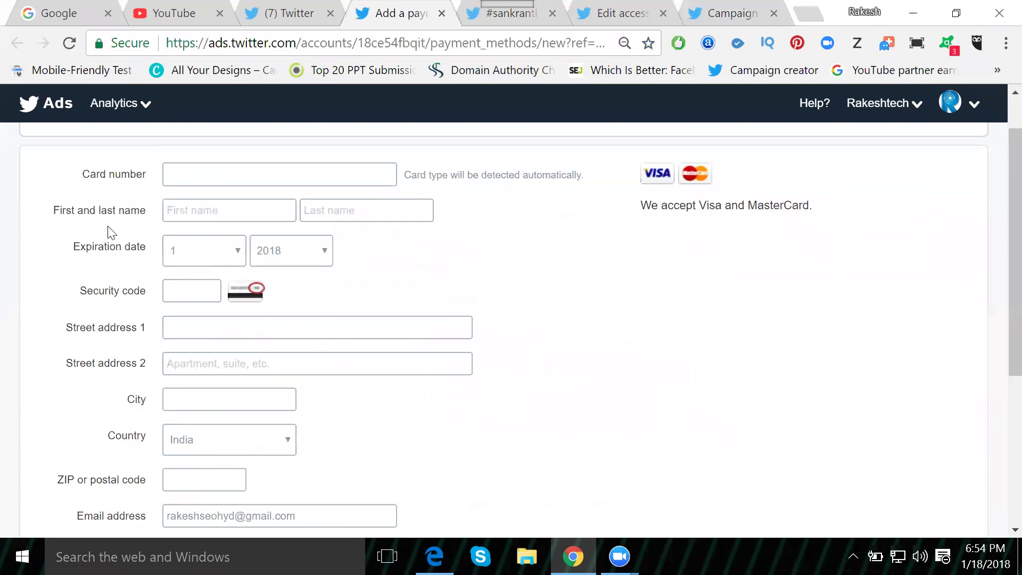
pyautogui.scroll(-5, 109, 233)
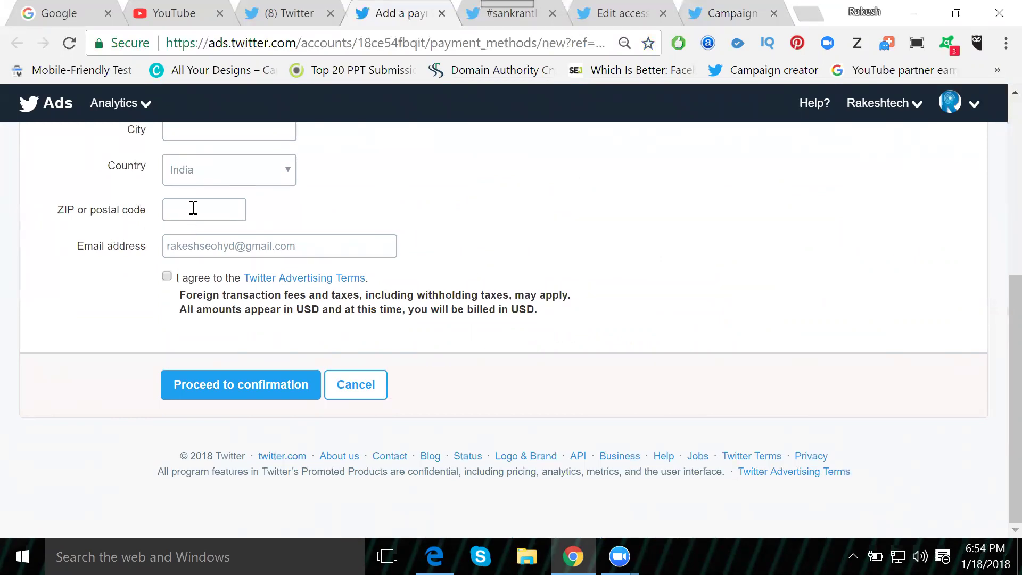
pyautogui.scroll(3, 193, 208)
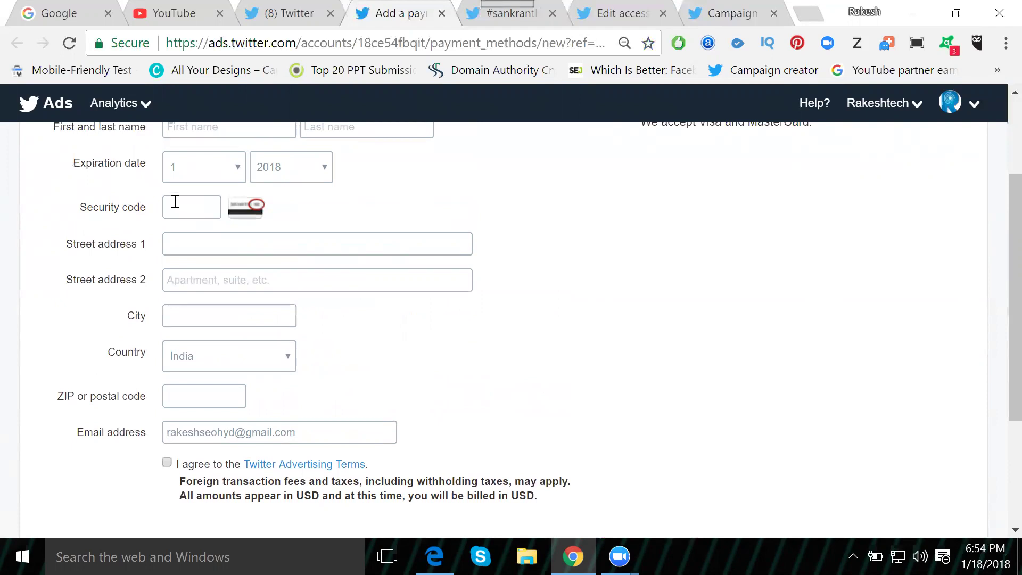
pyautogui.scroll(2, 176, 202)
pyautogui.scroll(-2, 180, 245)
pyautogui.scroll(-2, 177, 247)
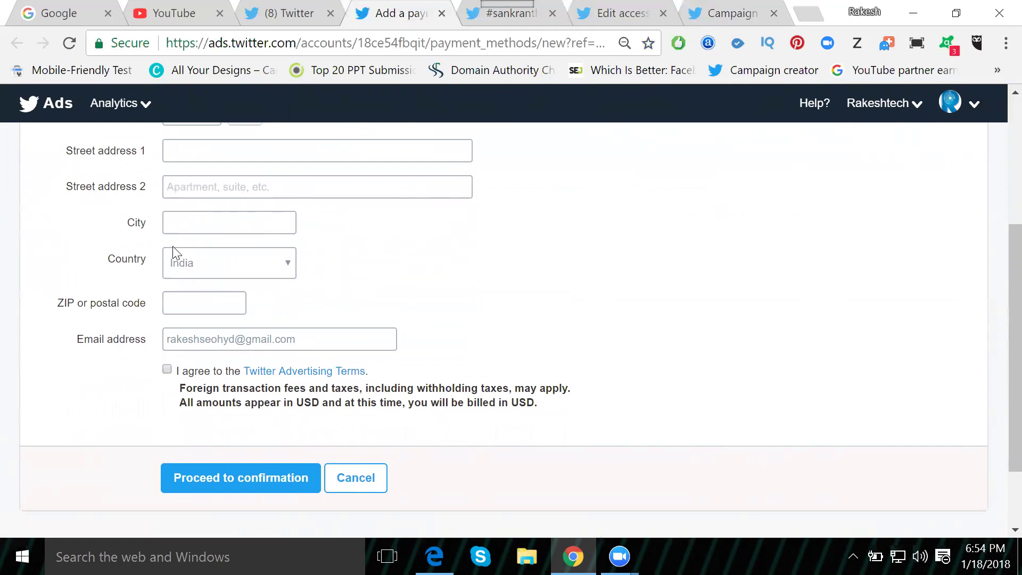
pyautogui.scroll(5, 267, 231)
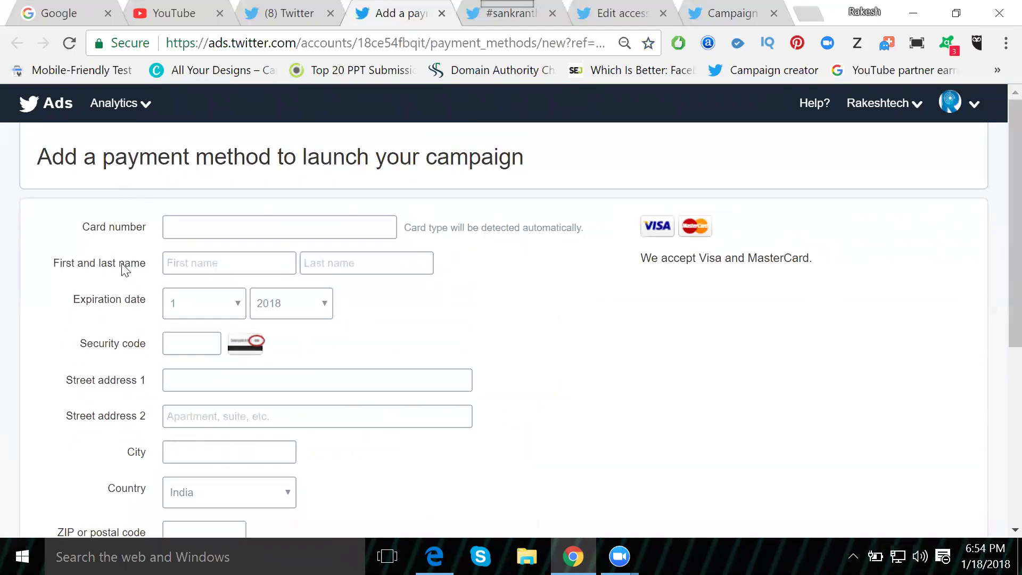
pyautogui.scroll(-6, 122, 272)
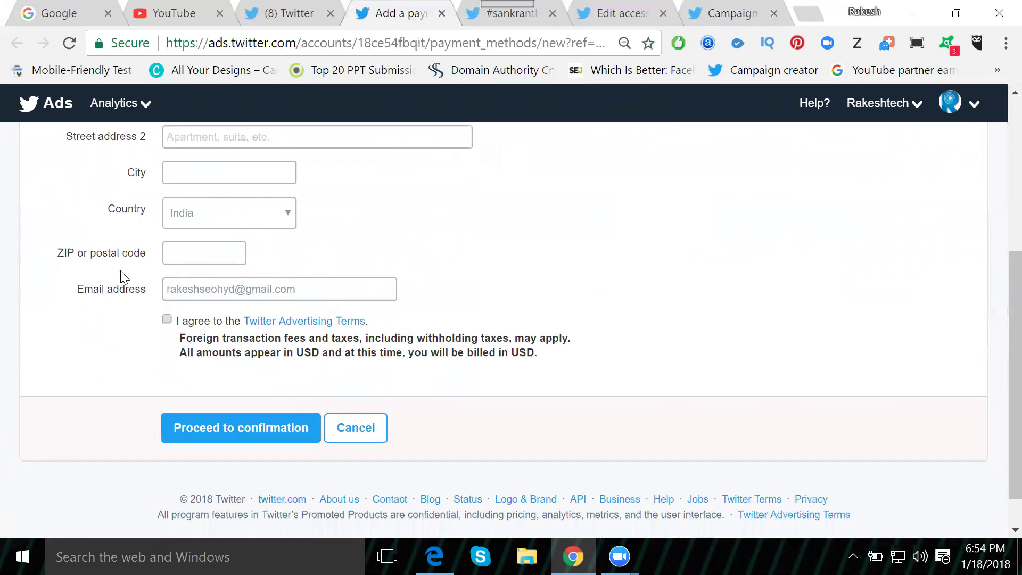